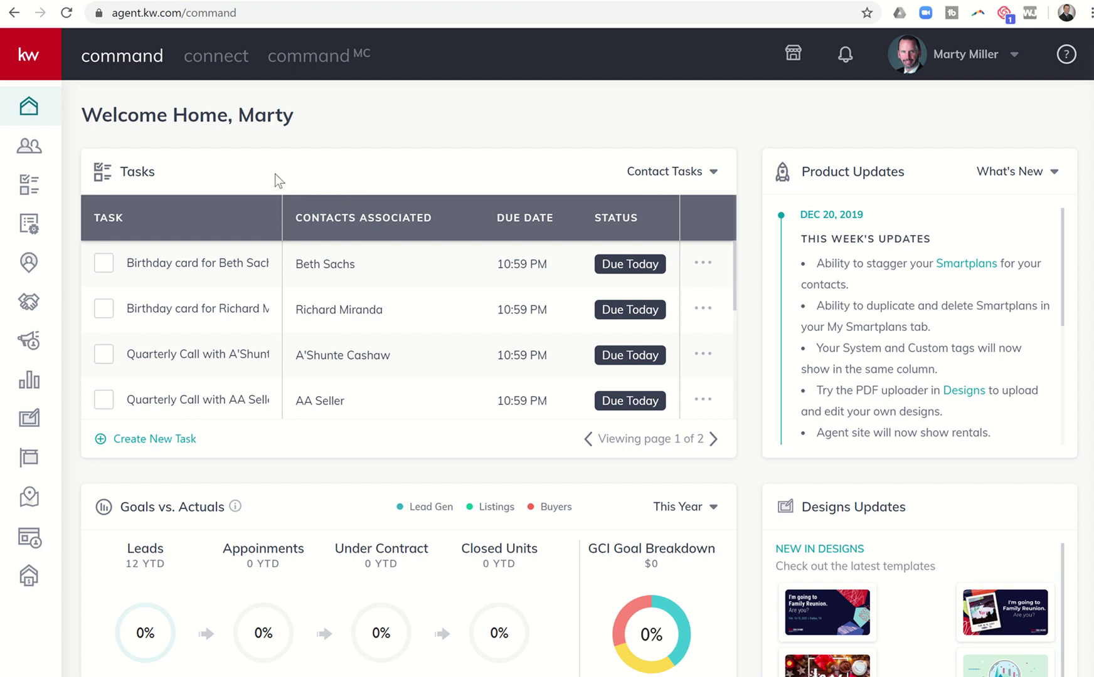
- Go to the Sites area and open the settings for the agent site
mouse_move(139, 356)
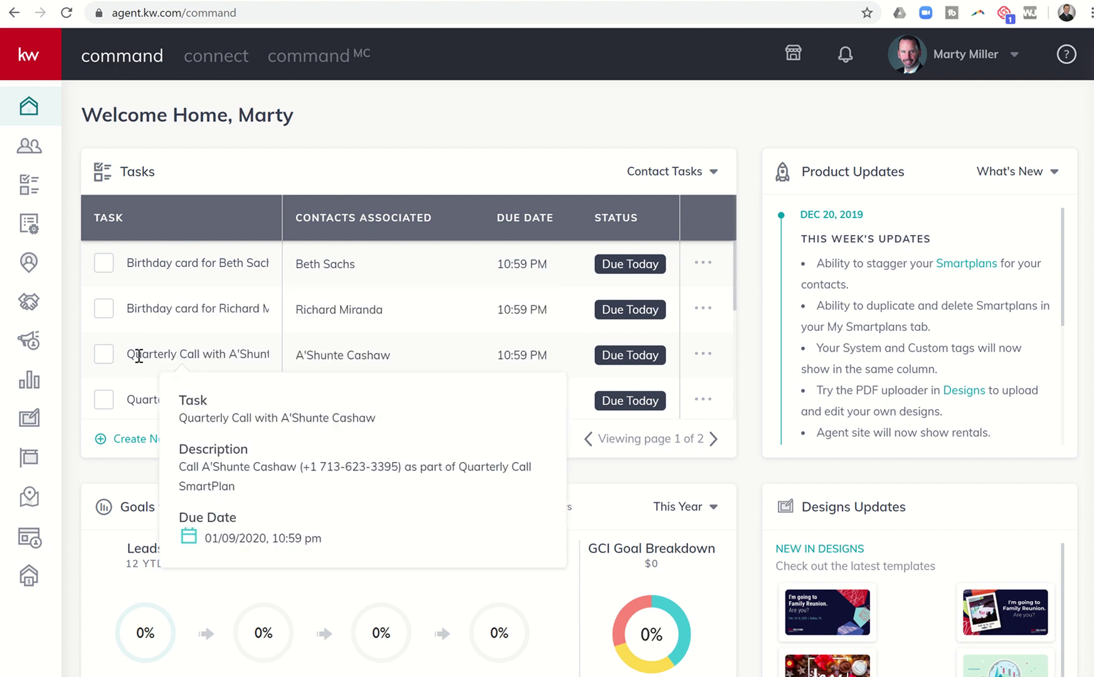
click(31, 541)
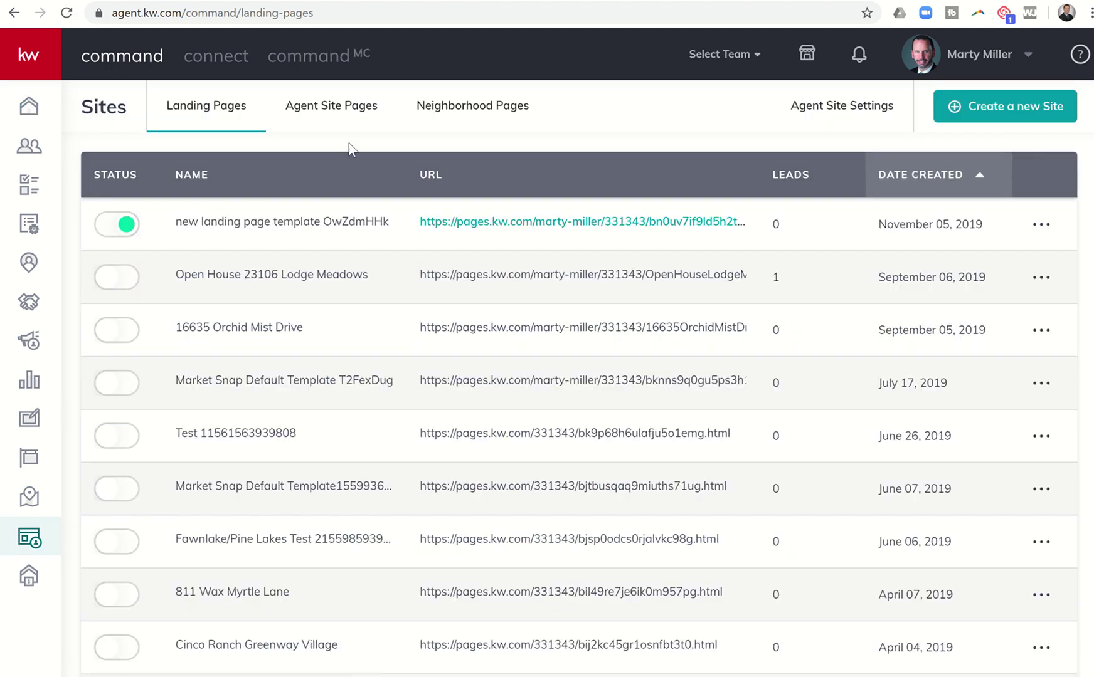
click(336, 113)
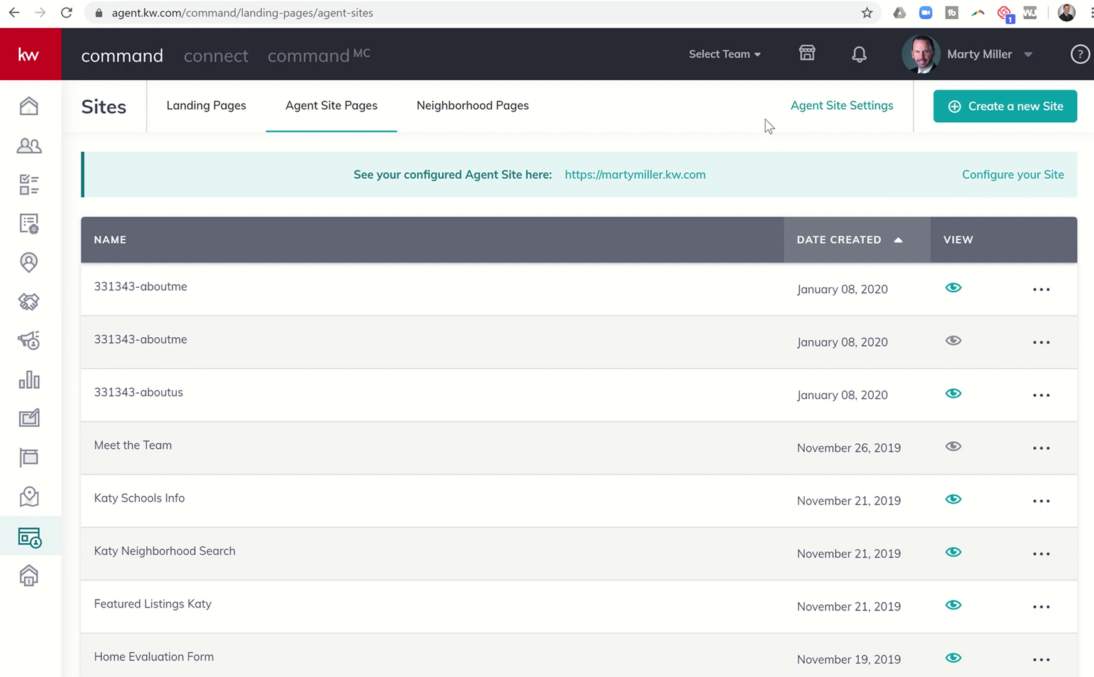
click(820, 120)
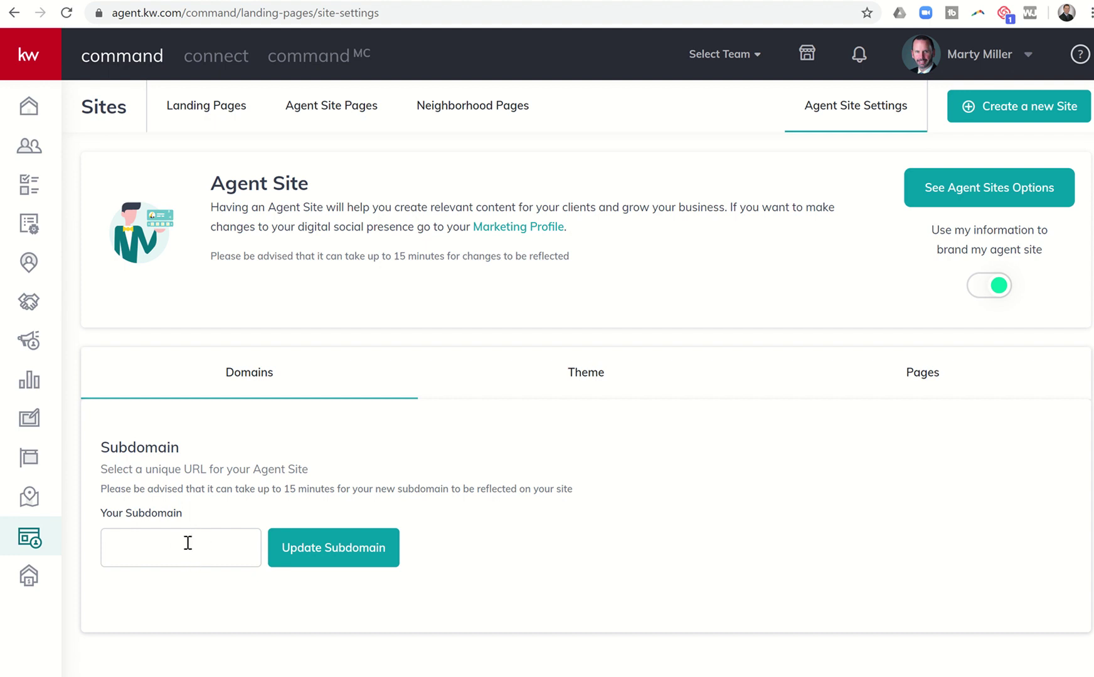
- Review the agent site's color themes and the settings of its Contact Us, Company Profile and About Me pages
click(593, 387)
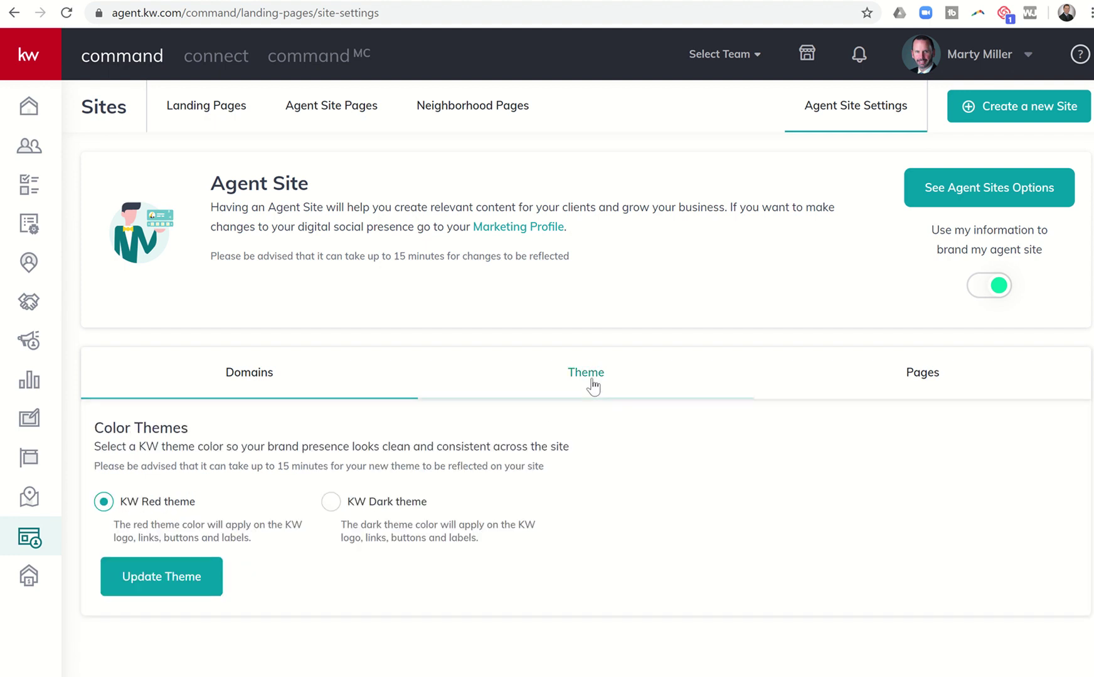
scroll(229, 522, down, 3)
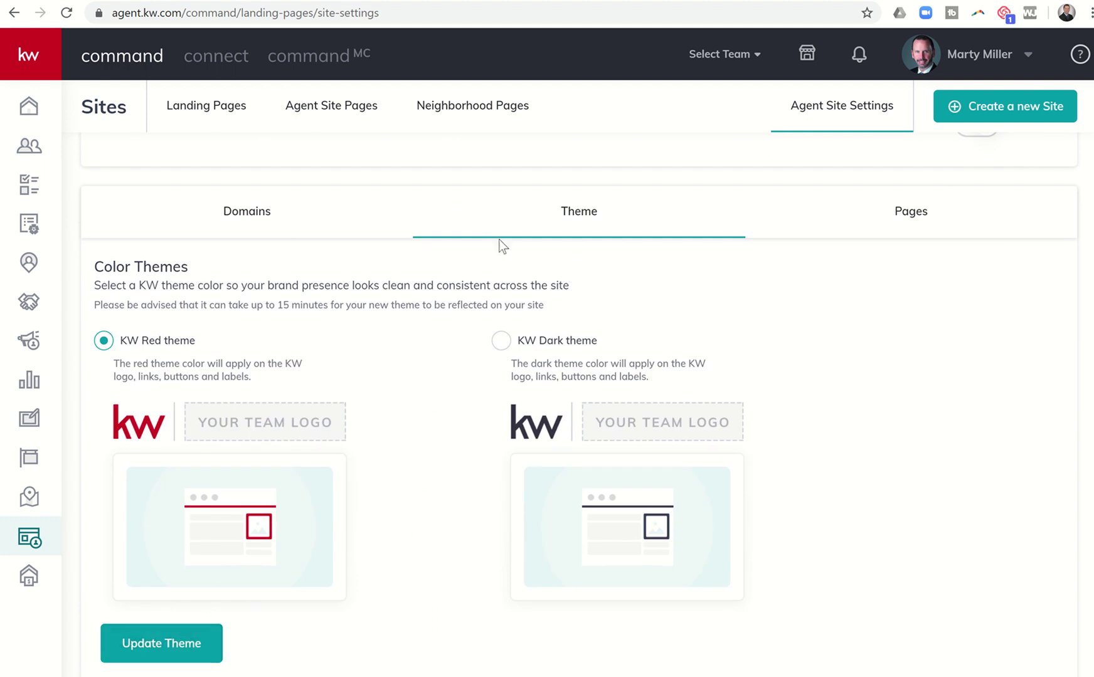
click(907, 212)
scroll(397, 397, down, 3)
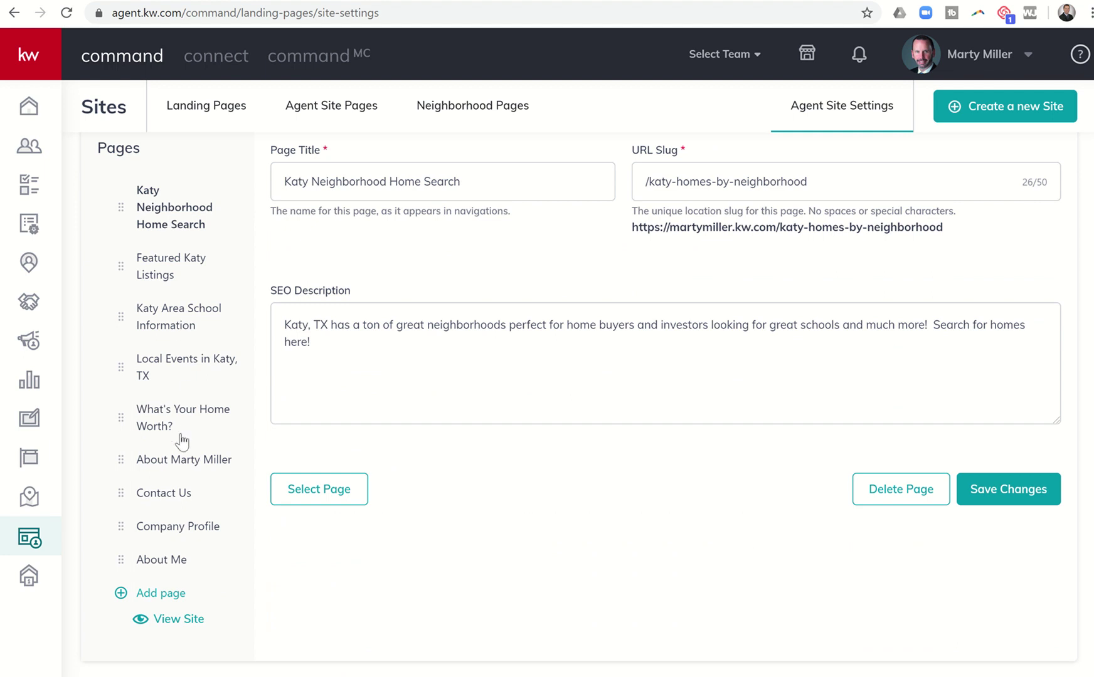
click(170, 504)
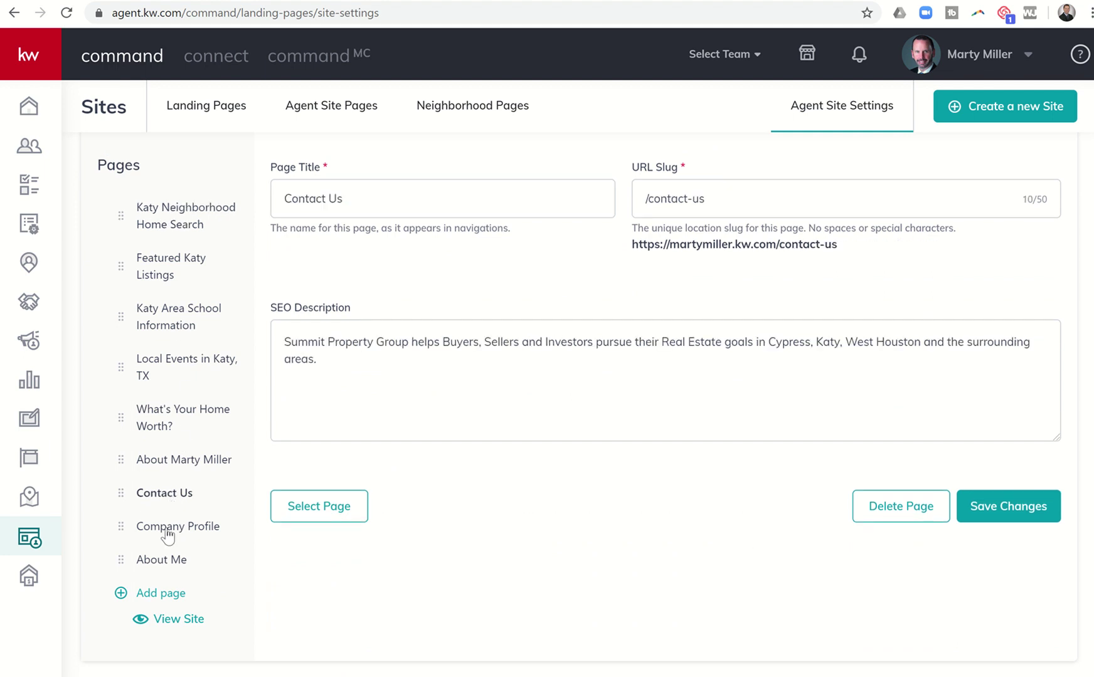
click(164, 530)
click(166, 562)
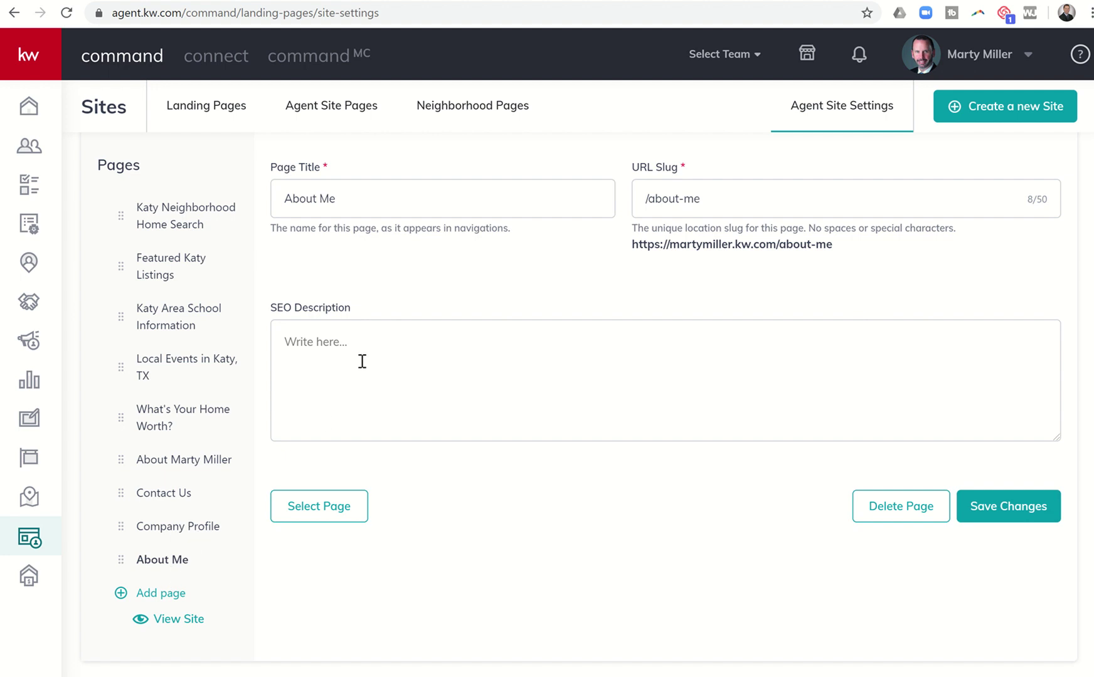
- Copy the Company Profile page's SEO description into the About Me page and save the changes
click(195, 528)
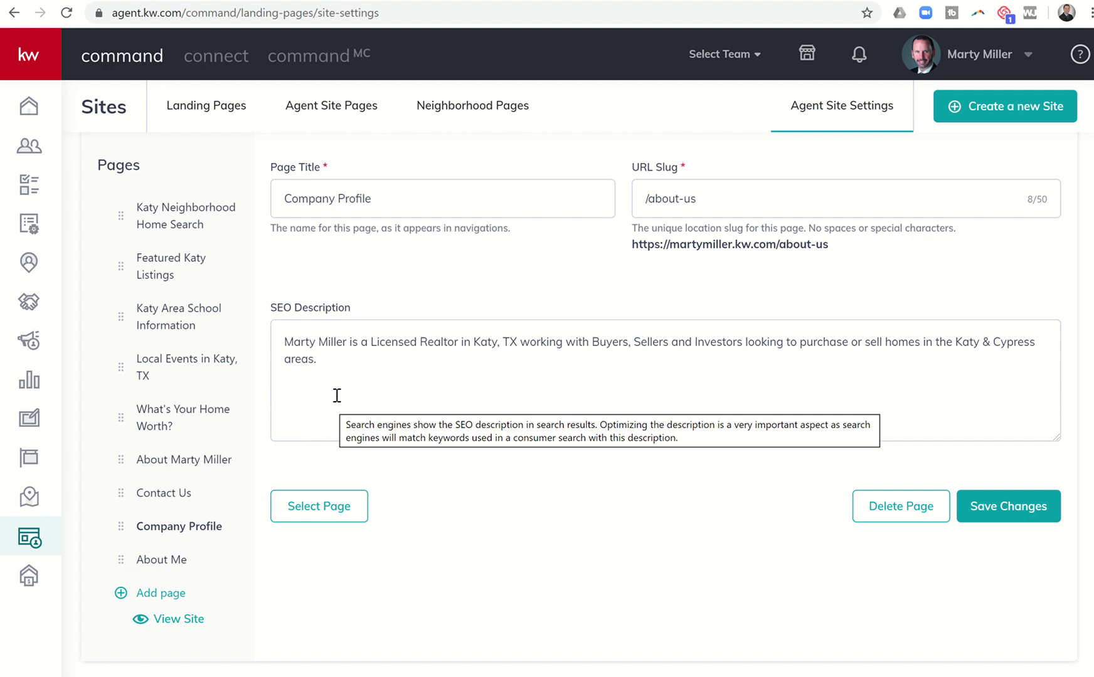
drag(325, 365, 276, 327)
key(ctrl+c)
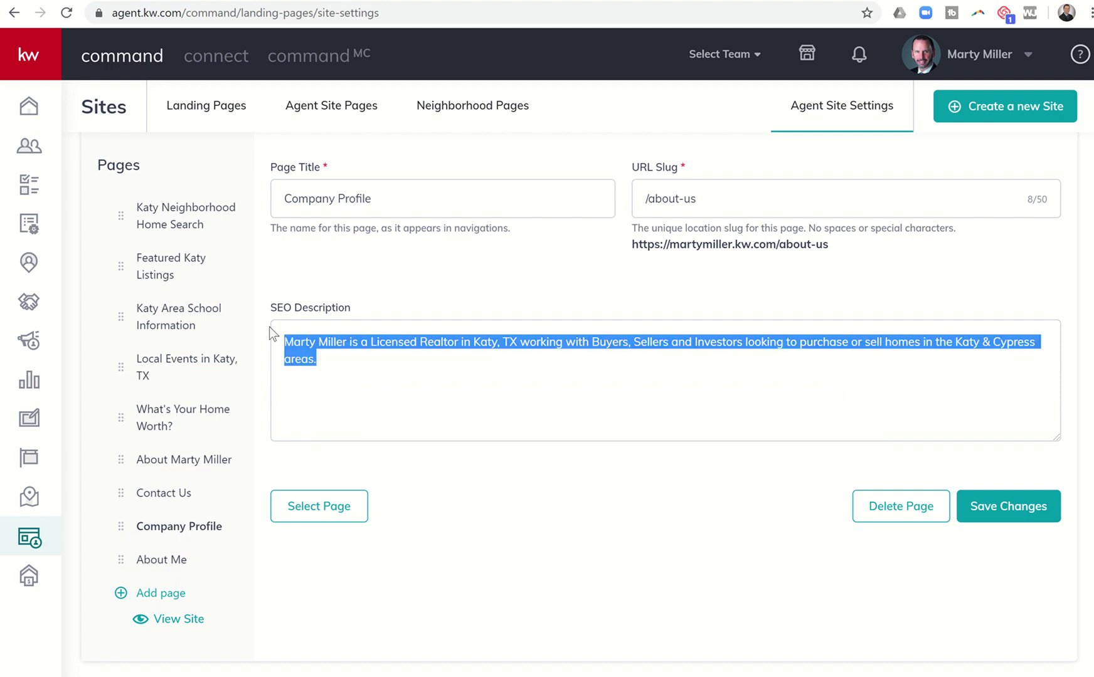
click(153, 561)
click(331, 402)
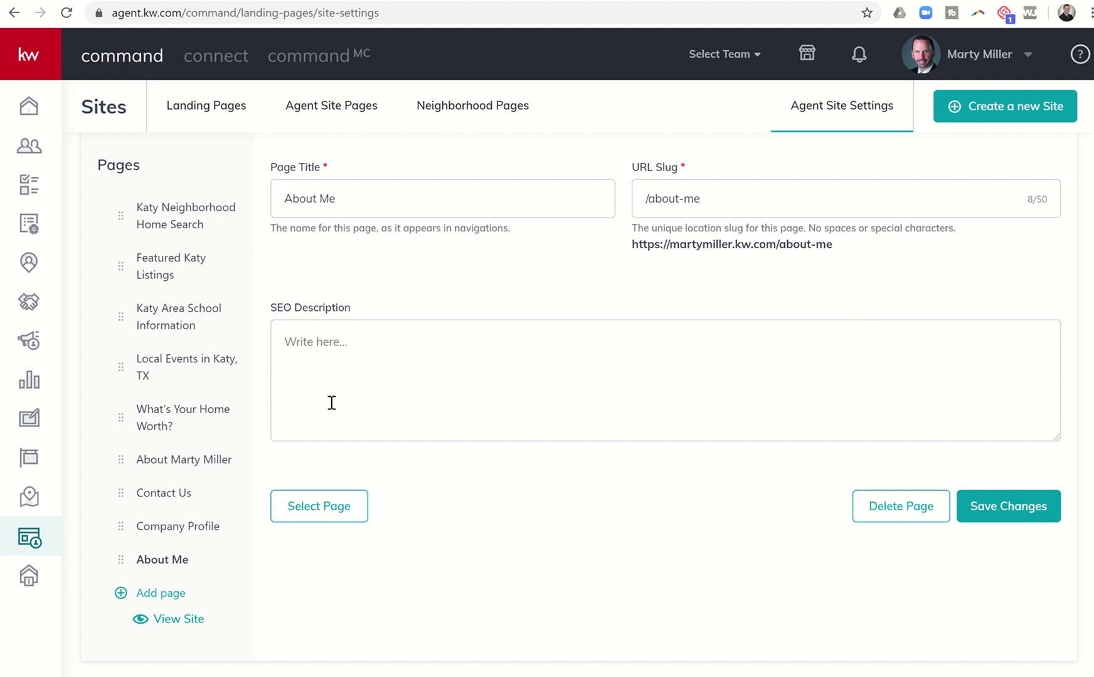
key(ctrl+v)
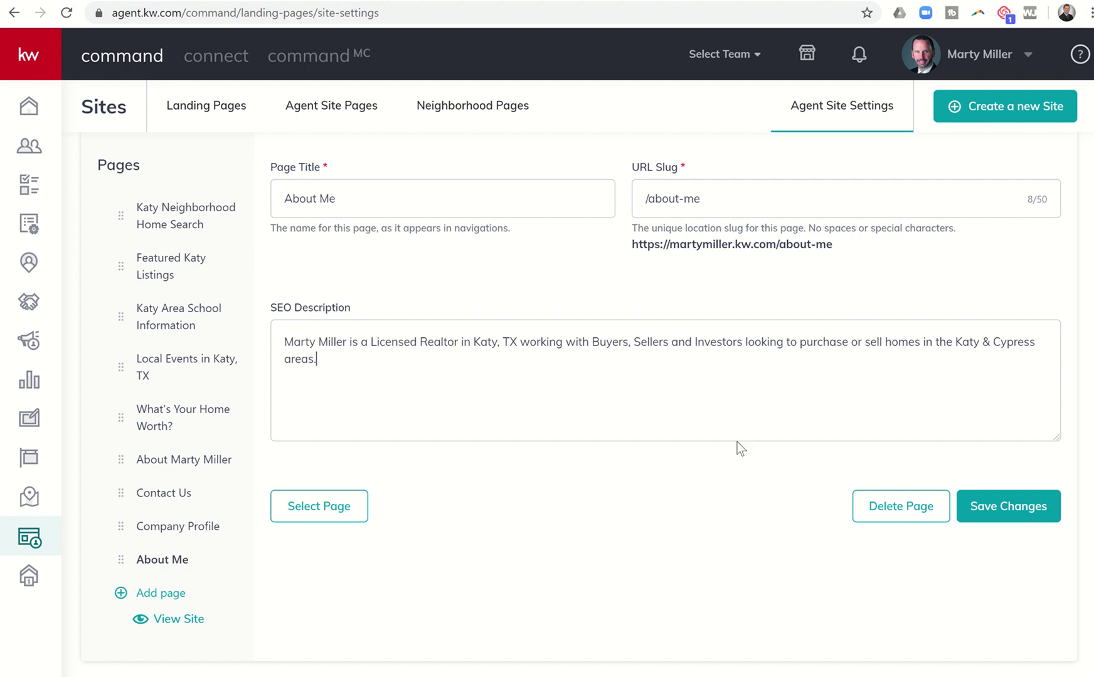
click(988, 508)
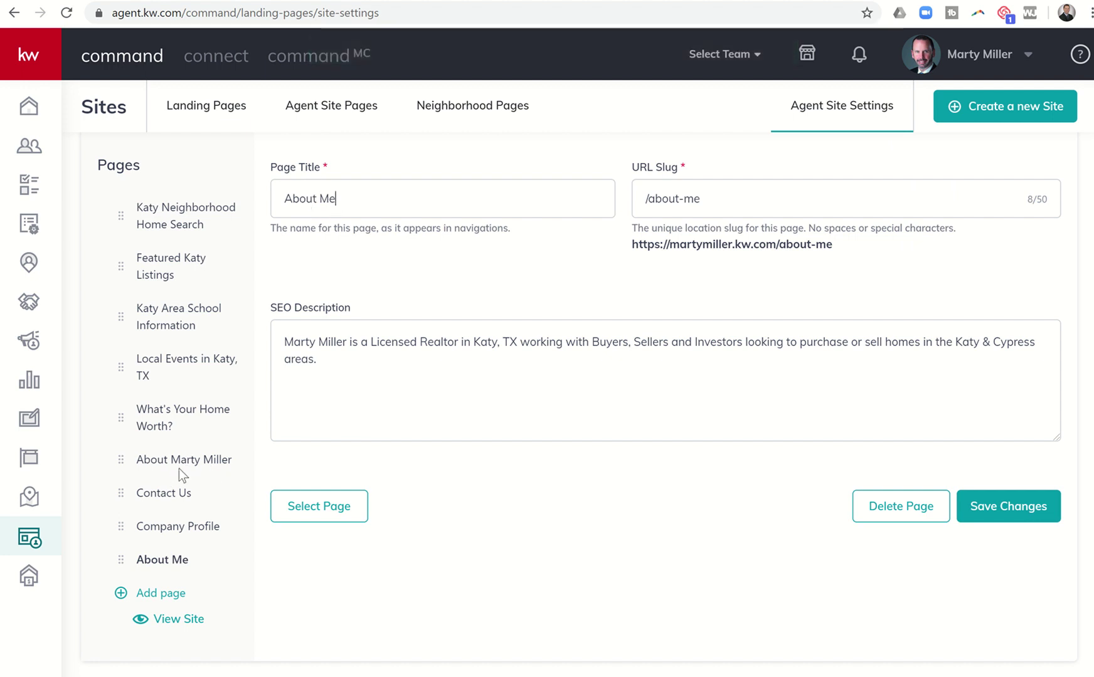
- Delete the About Me and Company Profile pages from the agent site navigation
mouse_move(356, 394)
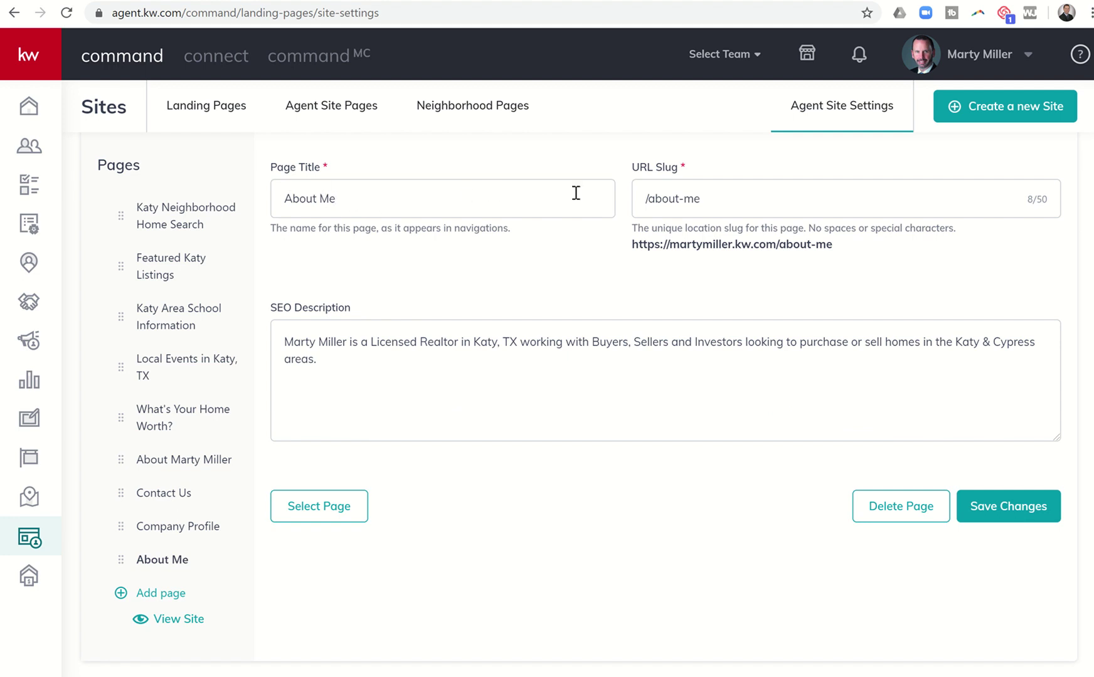
mouse_move(725, 191)
click(887, 509)
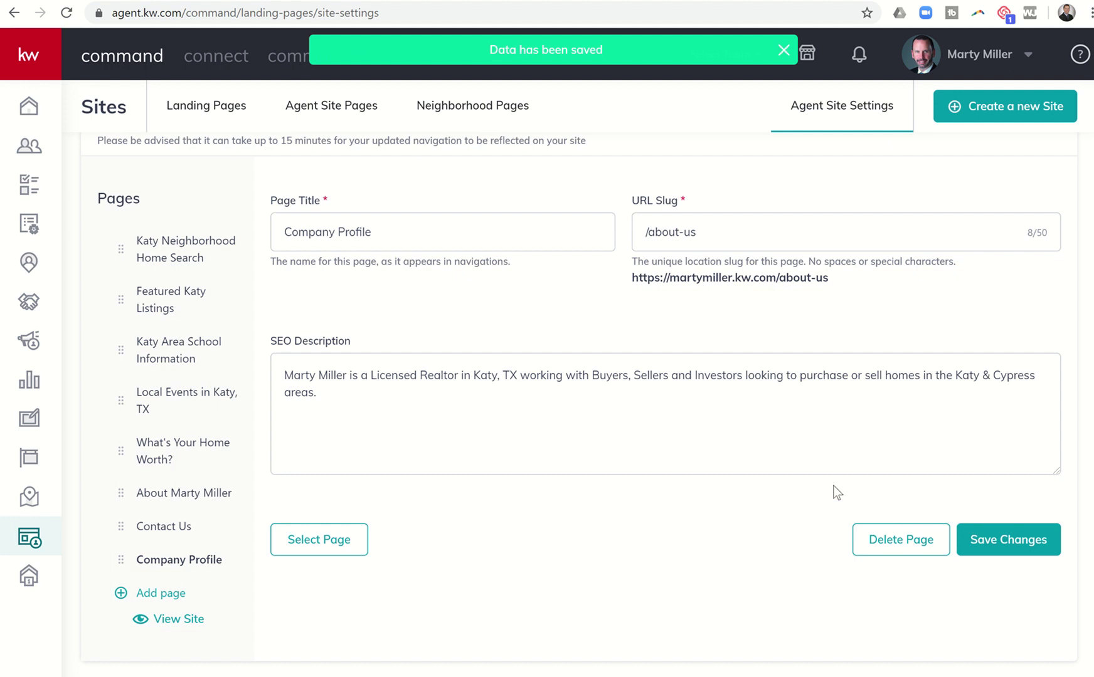
mouse_move(592, 393)
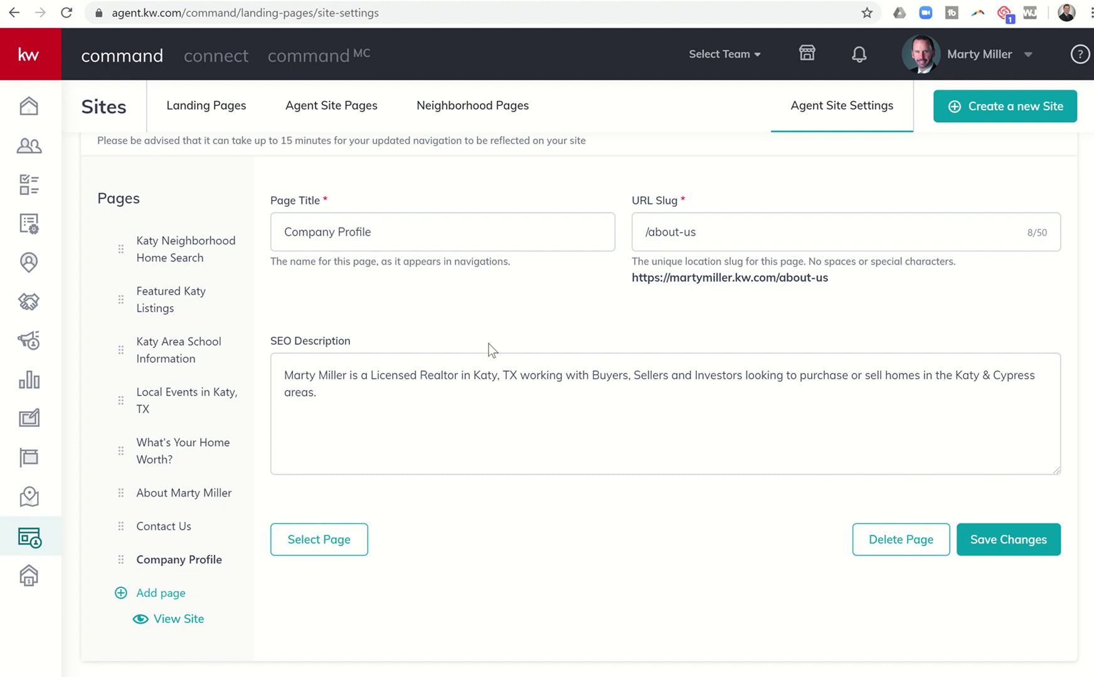
mouse_move(468, 414)
click(859, 543)
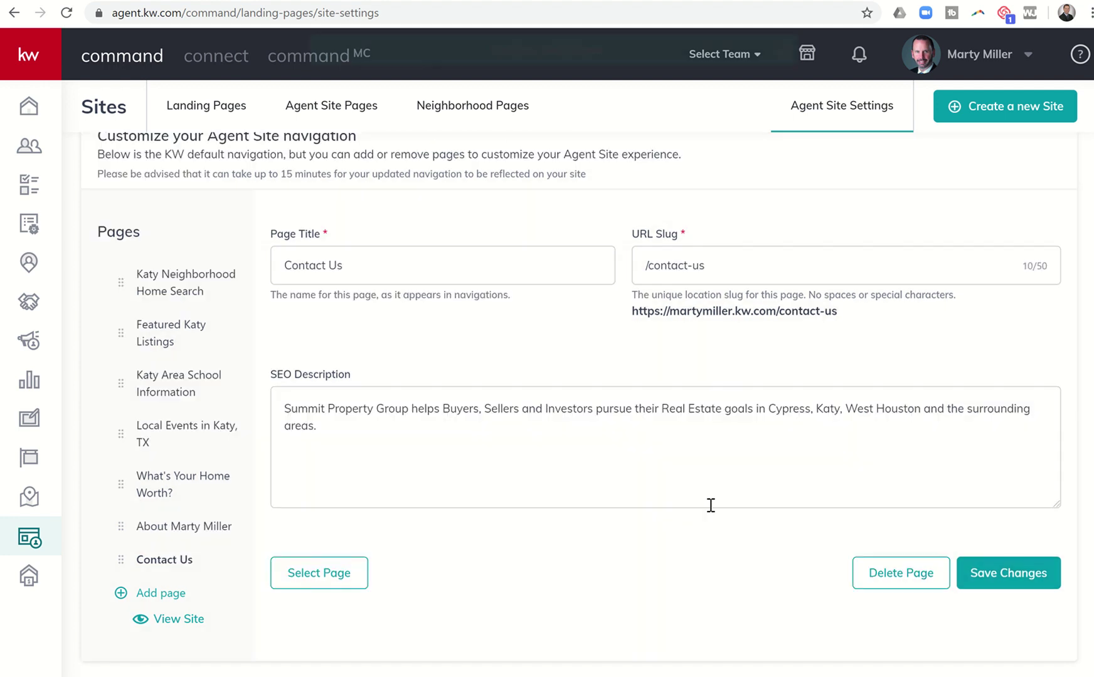
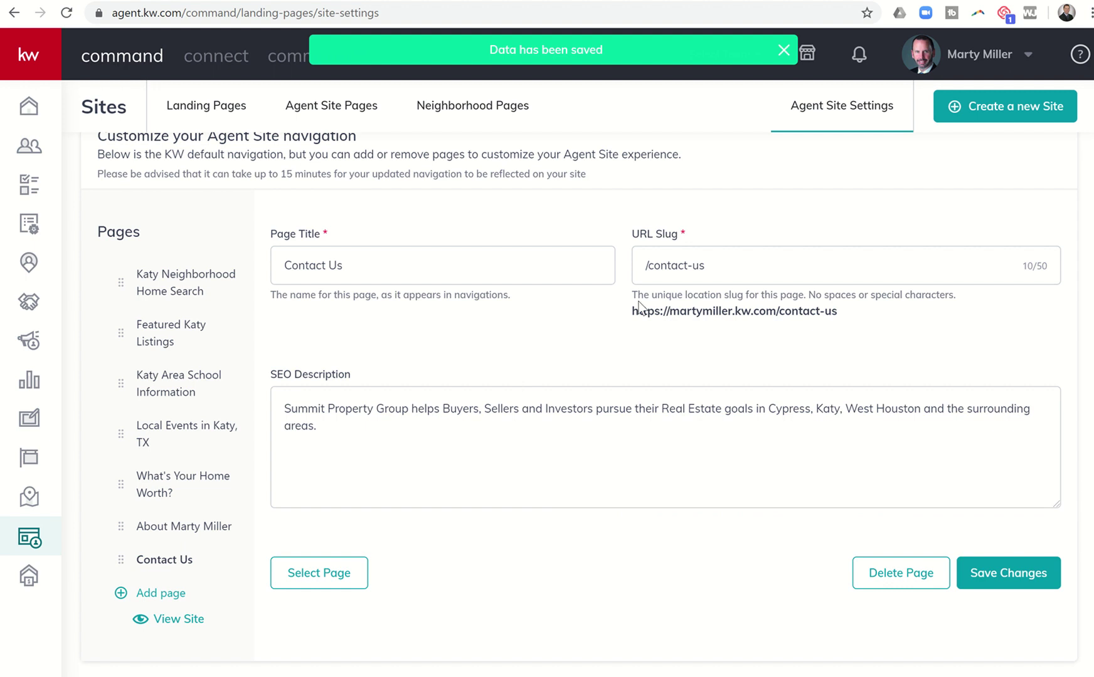
- Open the Marketing Profile linked from the Agent Site description
scroll(601, 247, up, 1)
scroll(600, 247, up, 3)
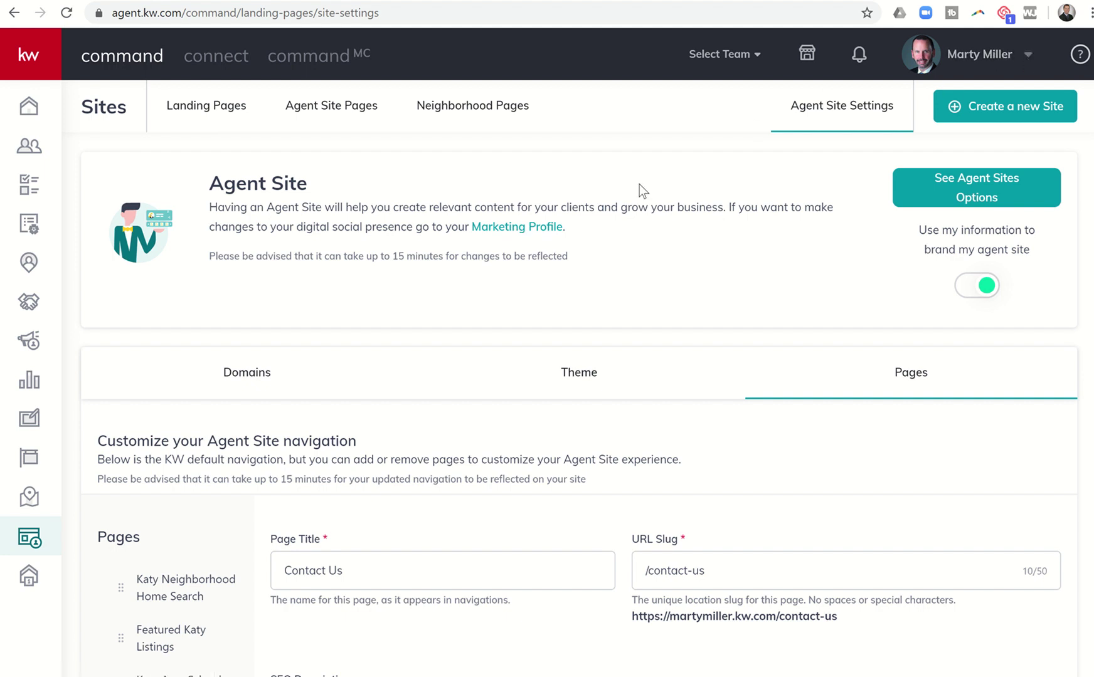
click(525, 228)
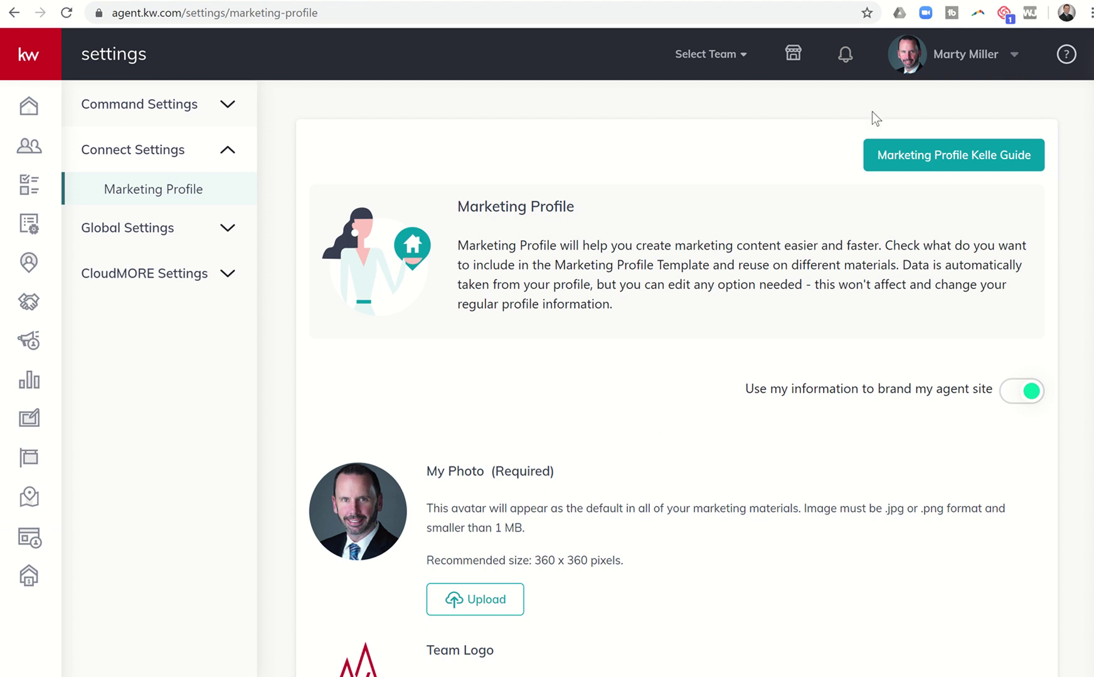
- Examine the Marketing Profile's photo, logo, personal details, bio, brokerage, legal footer, social links, tracking IDs and app link
scroll(755, 227, down, 3)
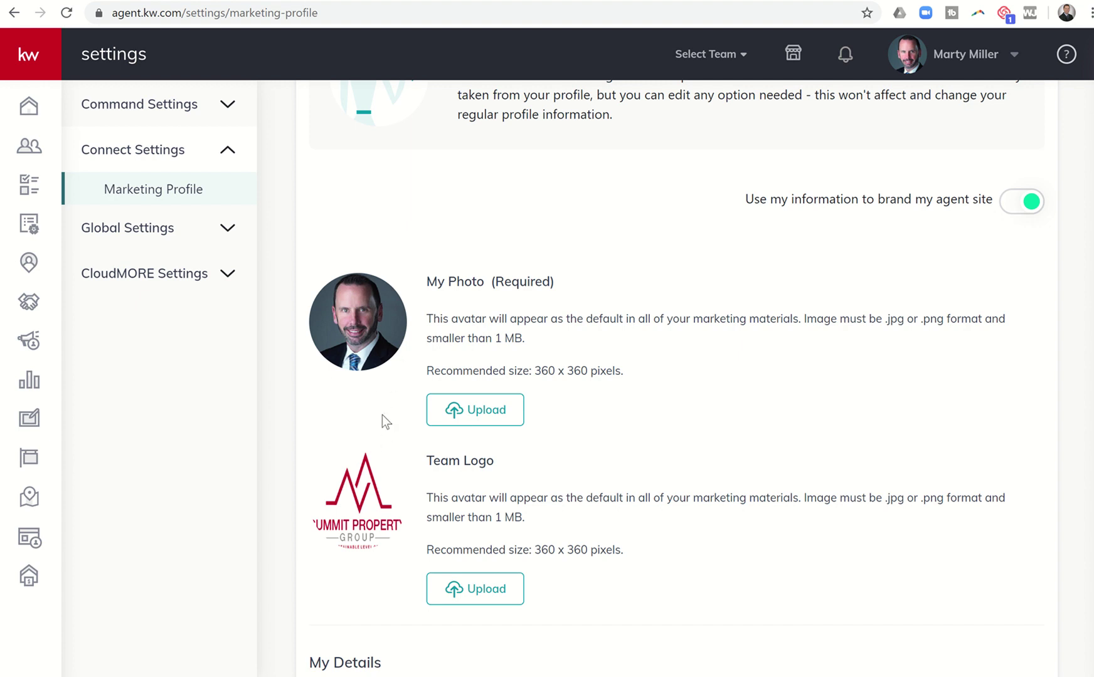
scroll(386, 469, down, 2)
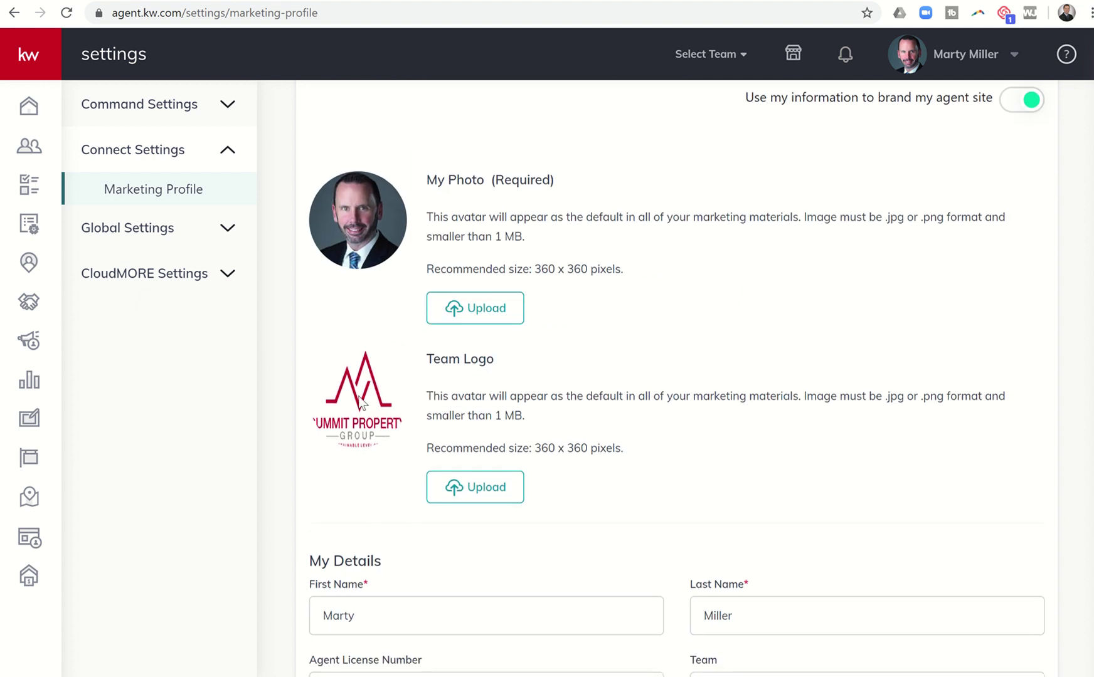
scroll(400, 518, down, 5)
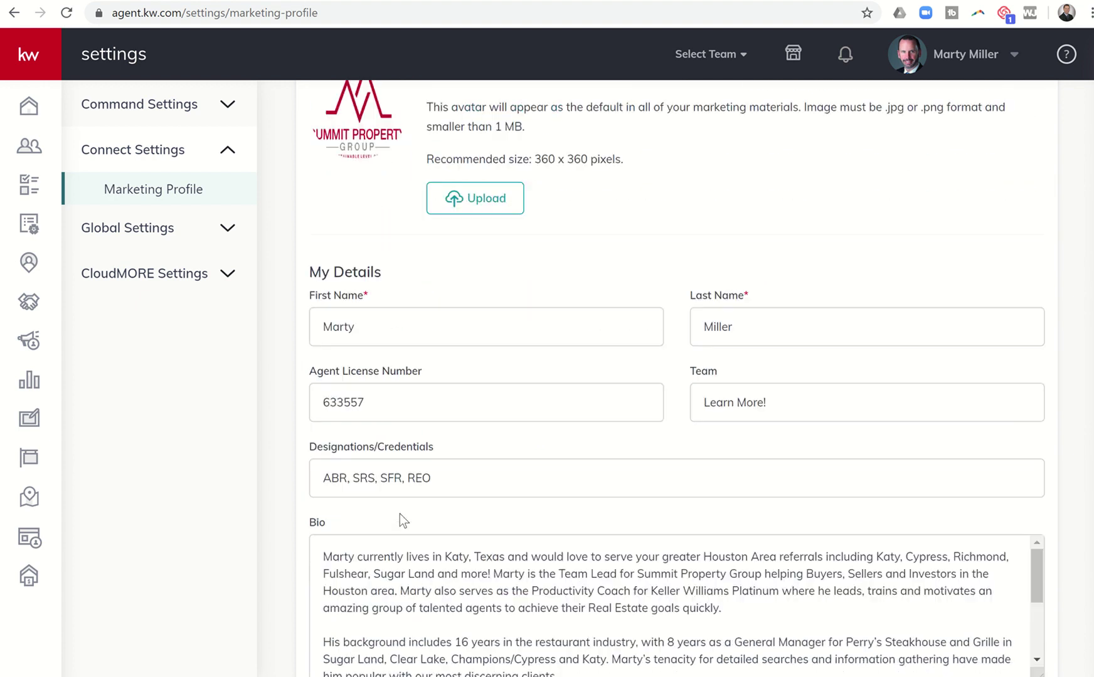
scroll(400, 513, down, 4)
scroll(468, 513, up, 2)
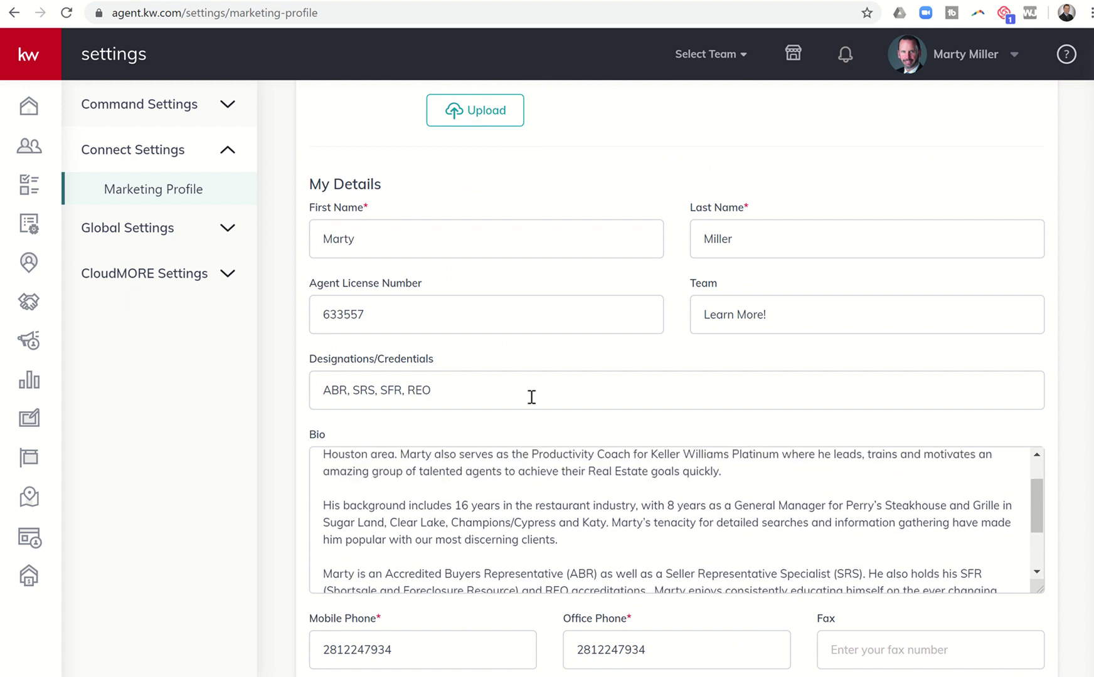
scroll(531, 397, down, 5)
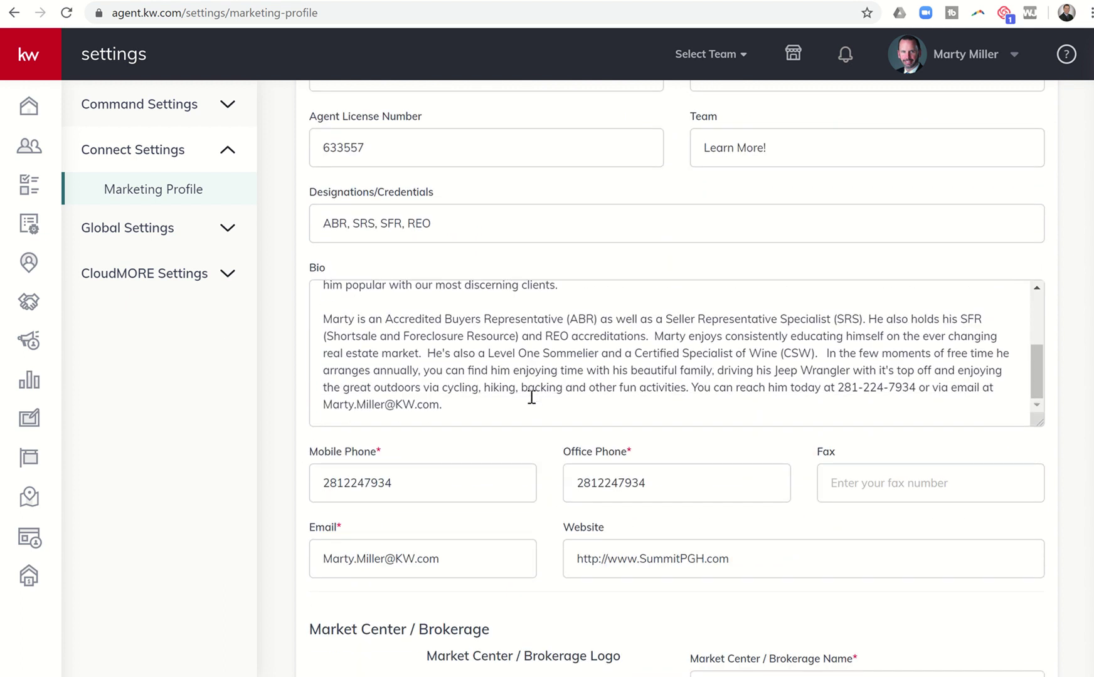
scroll(531, 397, down, 8)
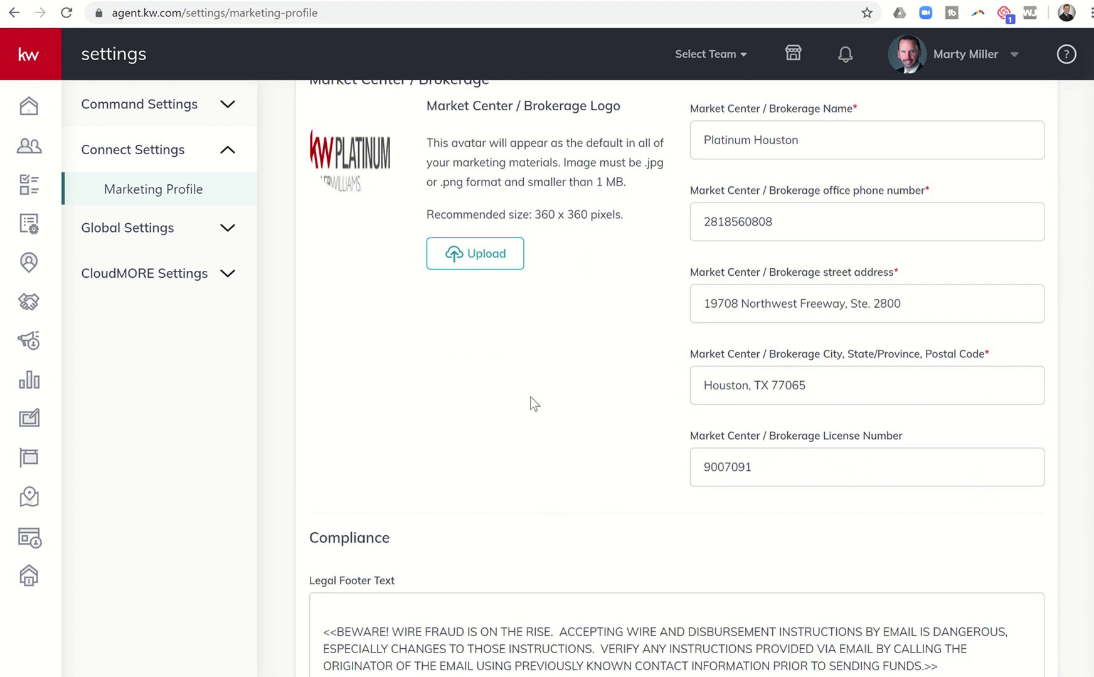
scroll(531, 399, down, 7)
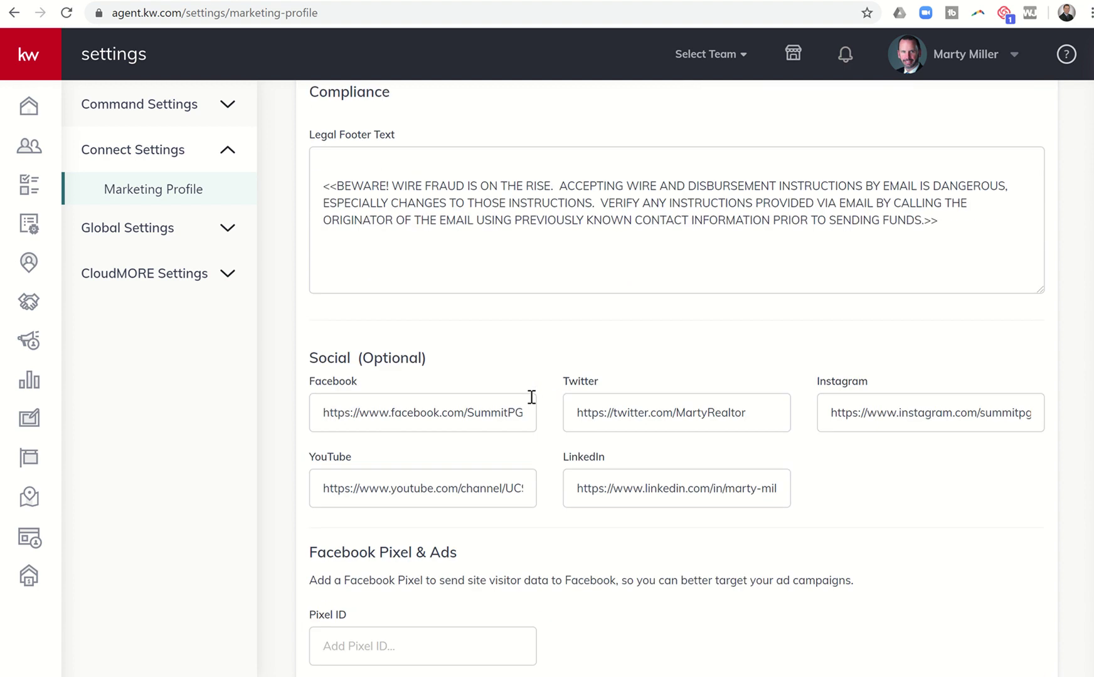
scroll(531, 397, down, 2)
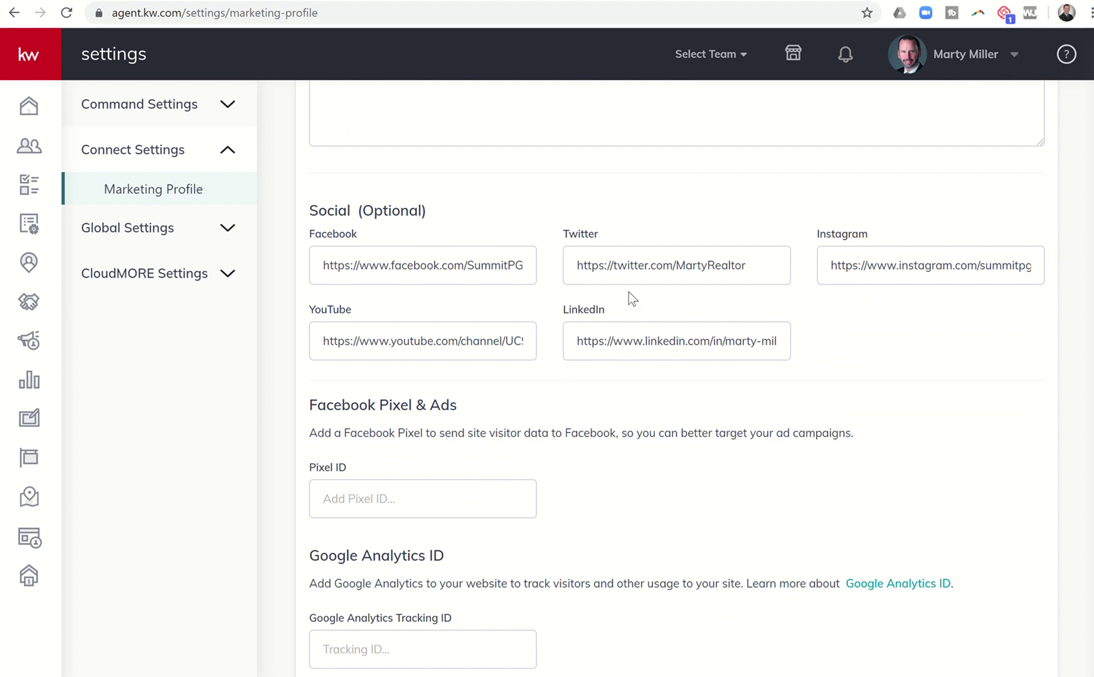
scroll(539, 364, down, 3)
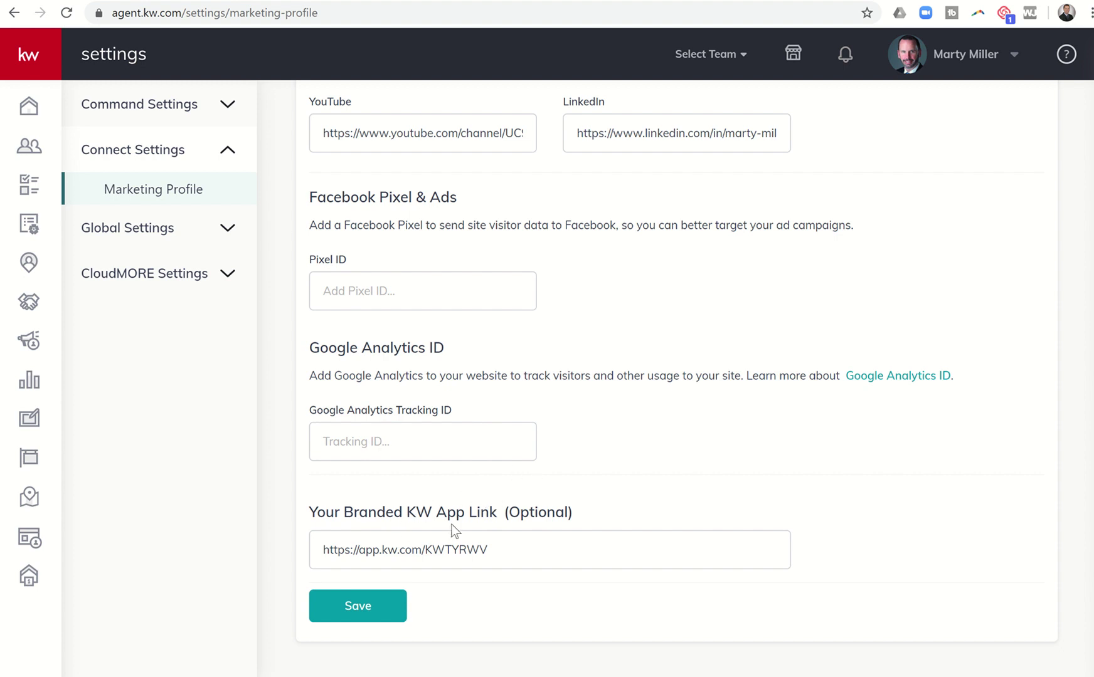
scroll(598, 488, up, 12)
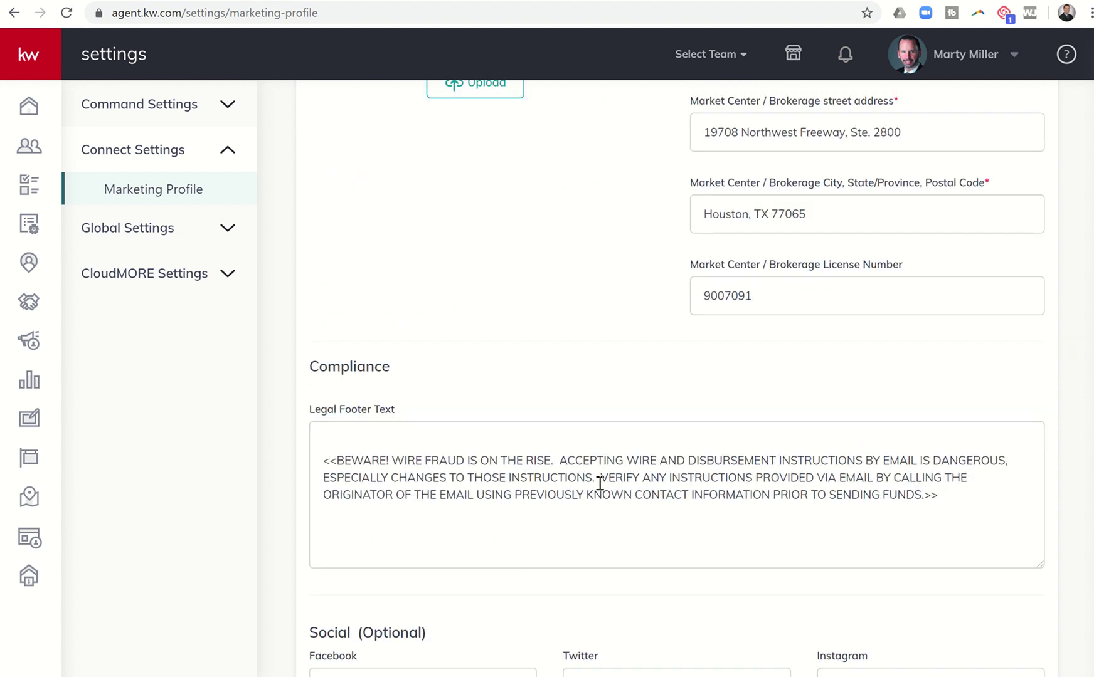
- Save the Marketing Profile and dismiss the confirmation dialog
scroll(599, 488, down, 10)
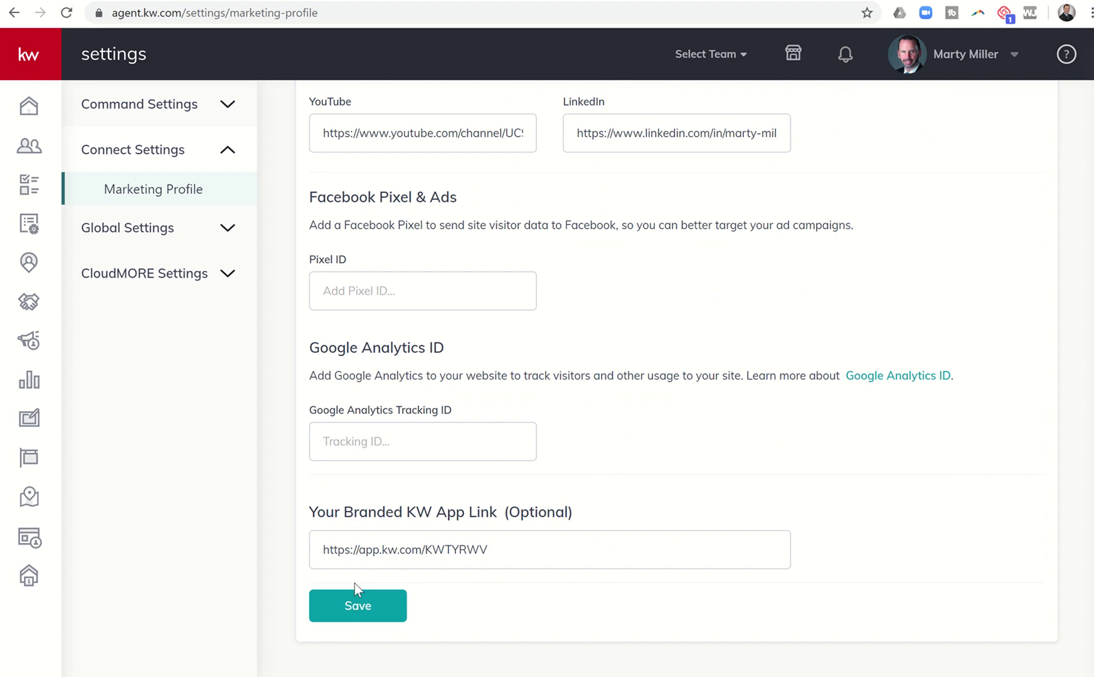
click(346, 608)
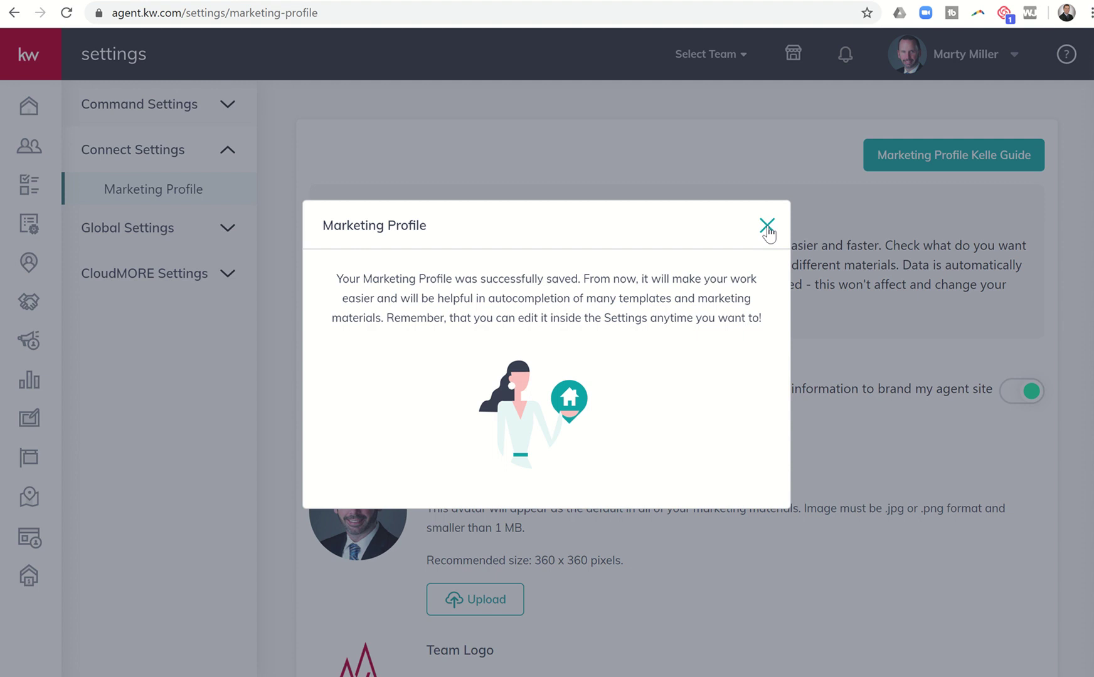
click(766, 225)
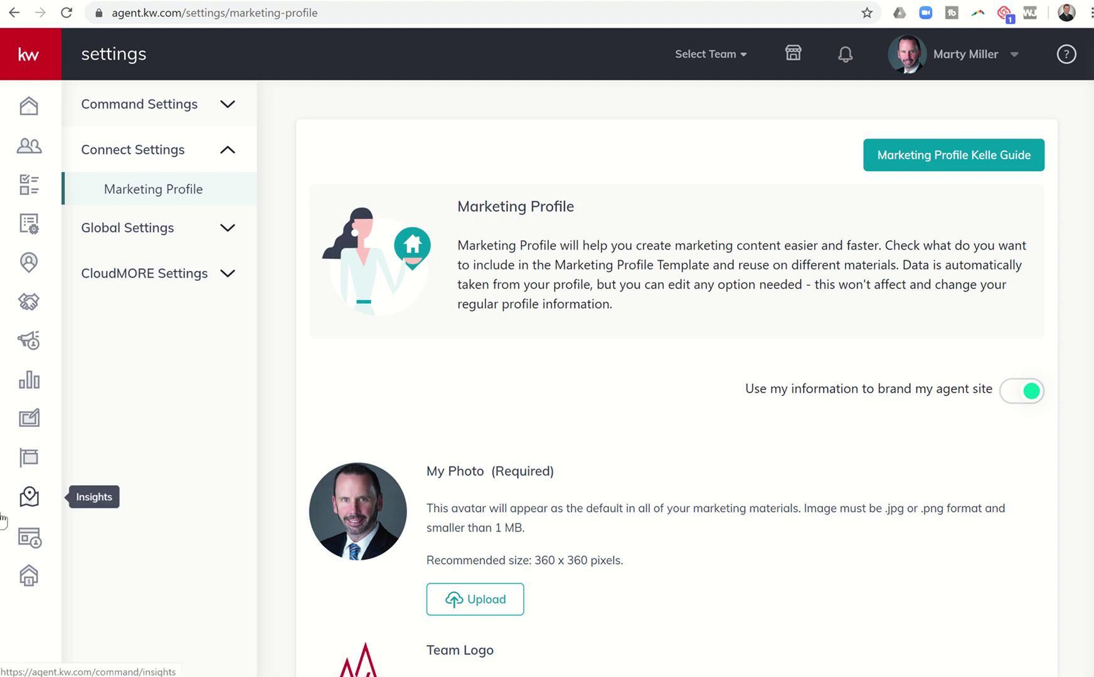
- Return to the agent site settings, view the theme options, and open the page navigation settings
click(26, 543)
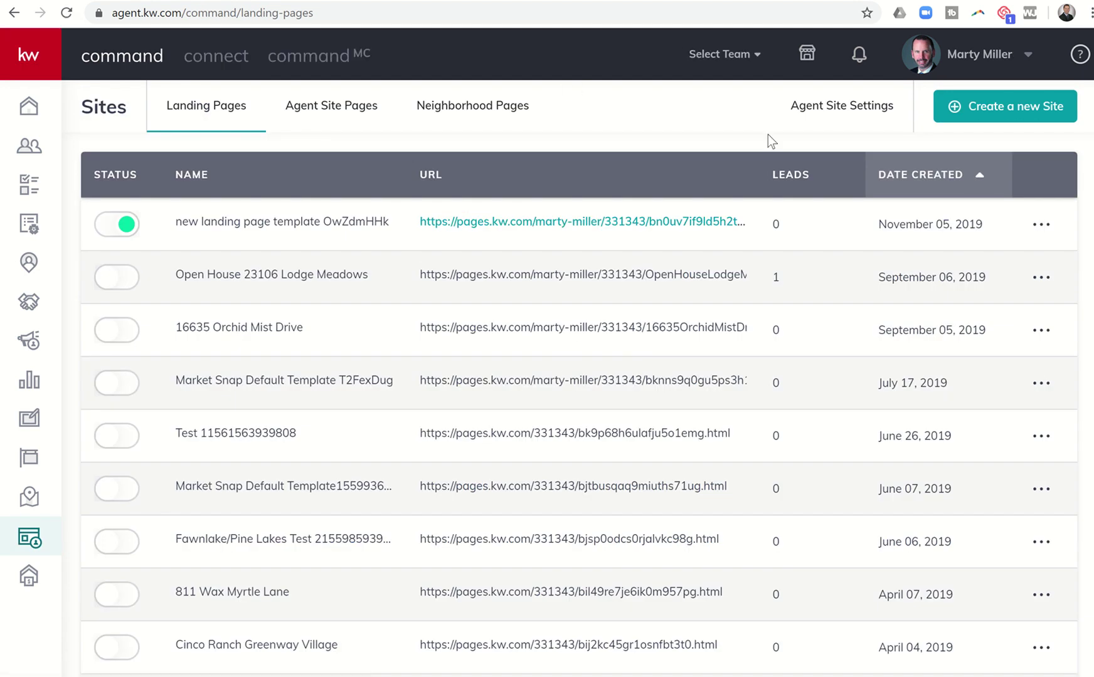
click(833, 108)
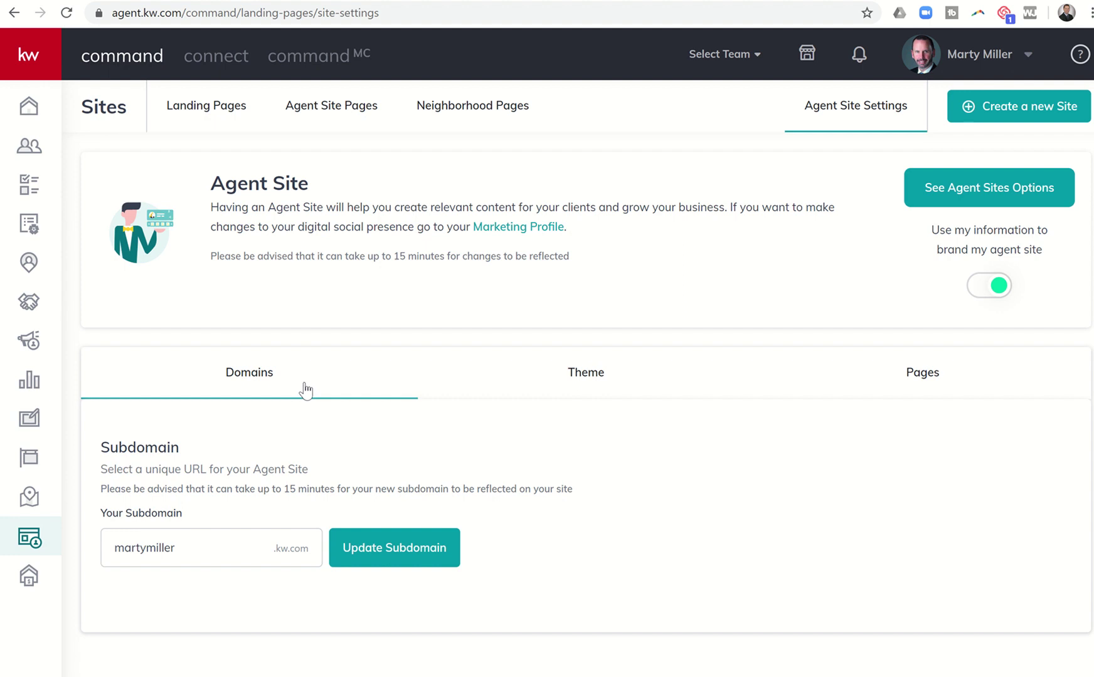
click(583, 390)
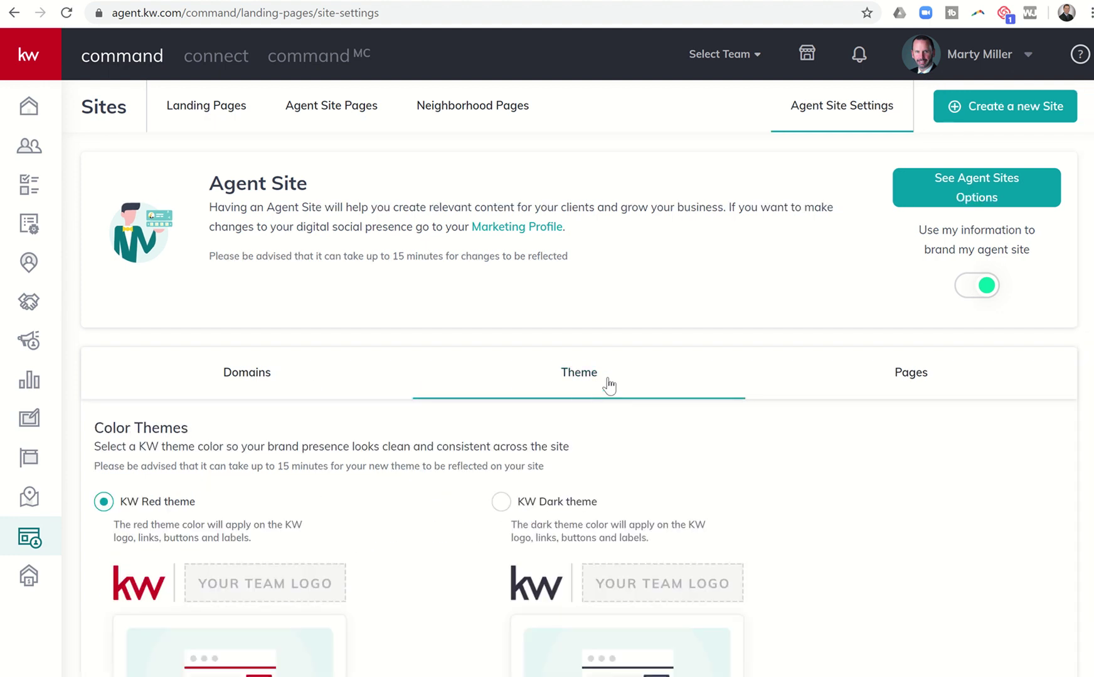
click(893, 378)
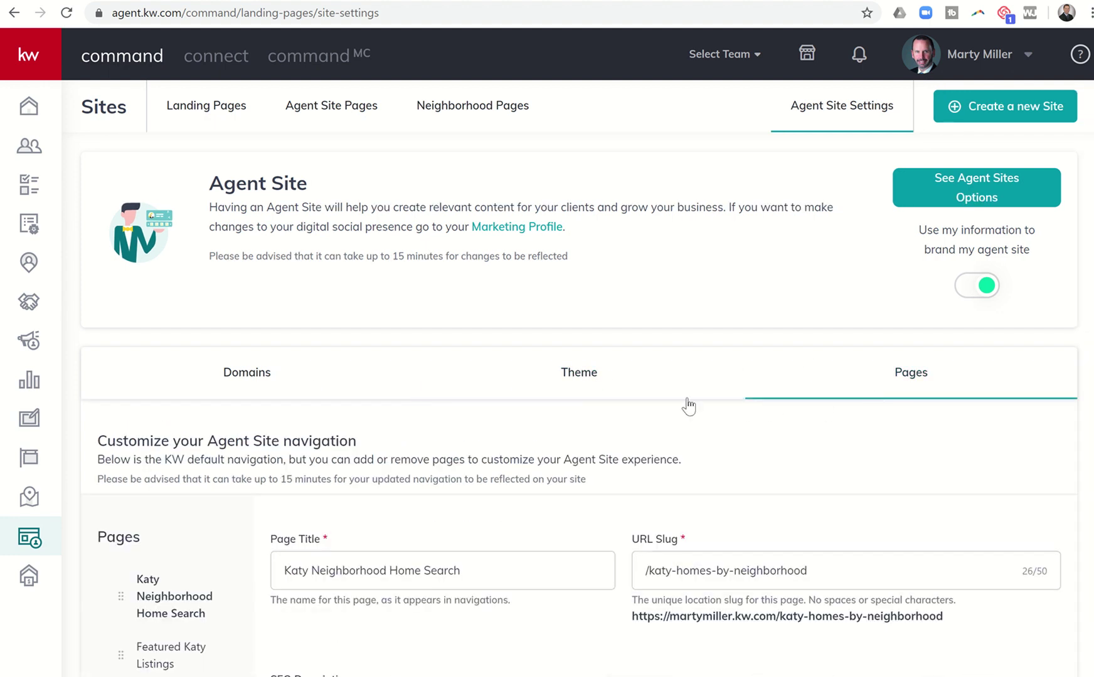